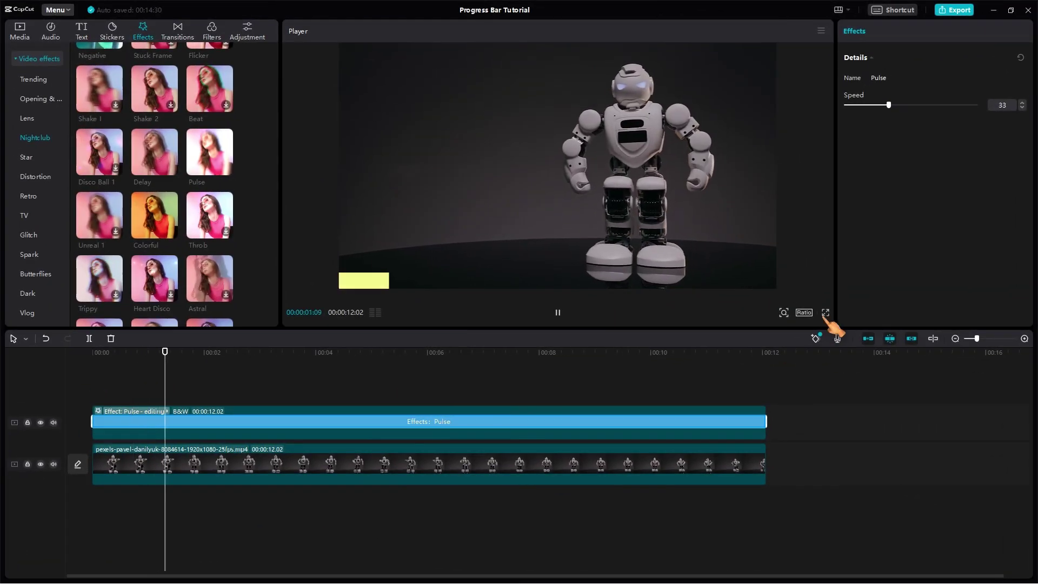
- Preview the finished robot video with its progress bar in full screen
click(825, 312)
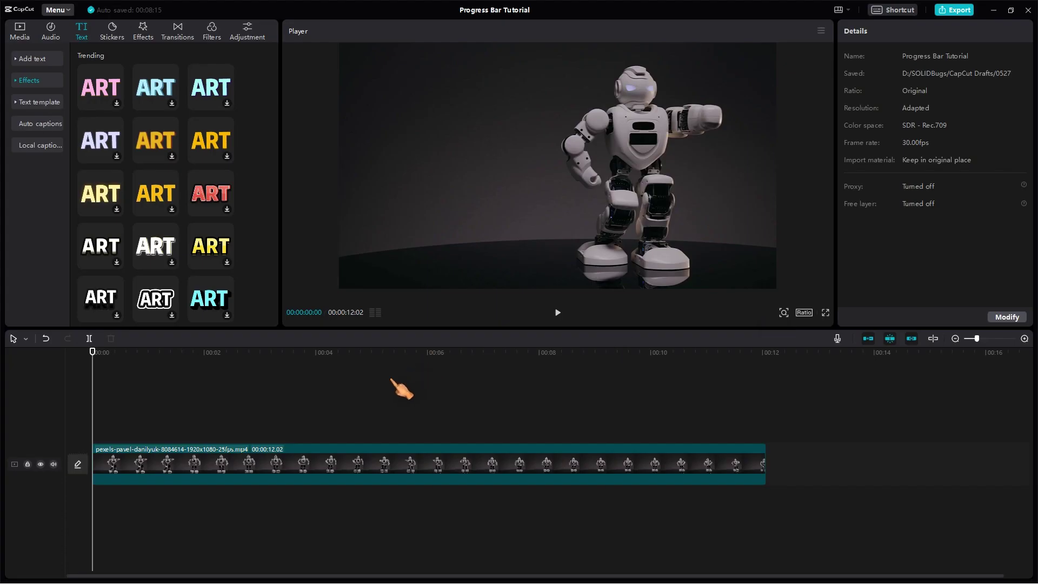
- Move the playhead to about 00:00:02:15 and add the white B&W library clip above the robot video
click(355, 408)
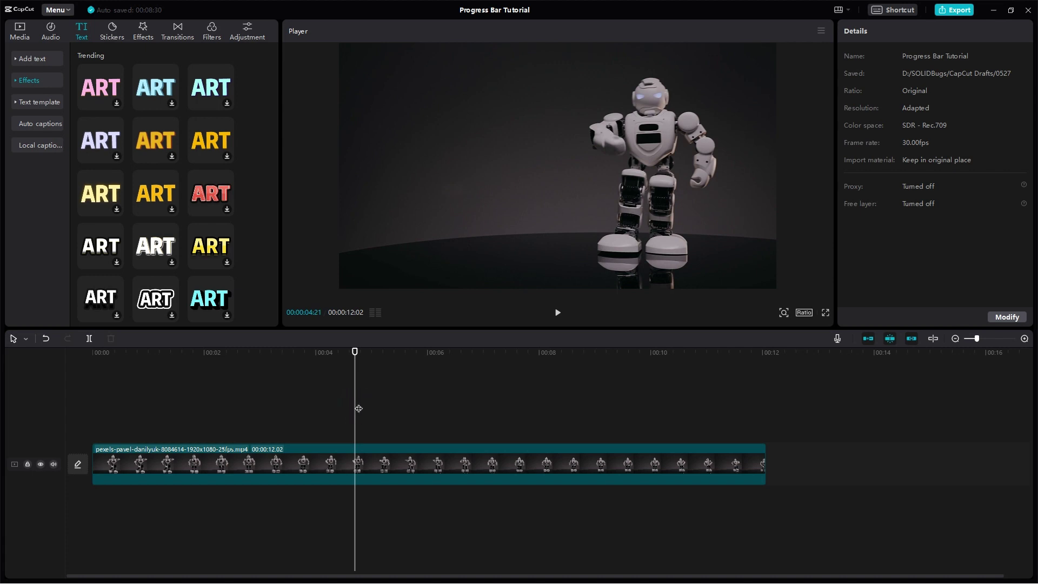
drag(355, 407, 232, 407)
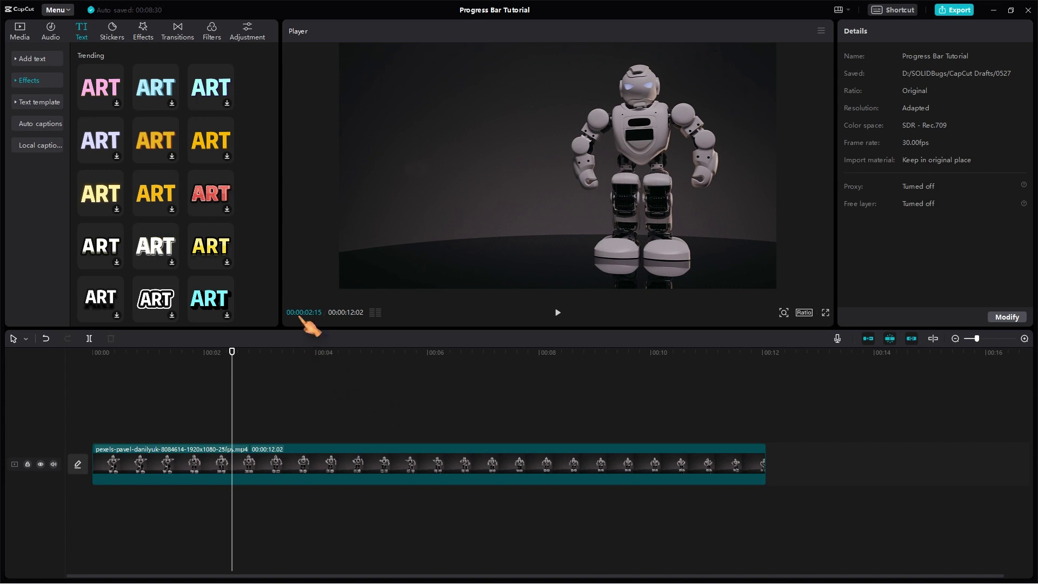
click(20, 31)
mouse_move(114, 143)
drag(125, 152, 144, 438)
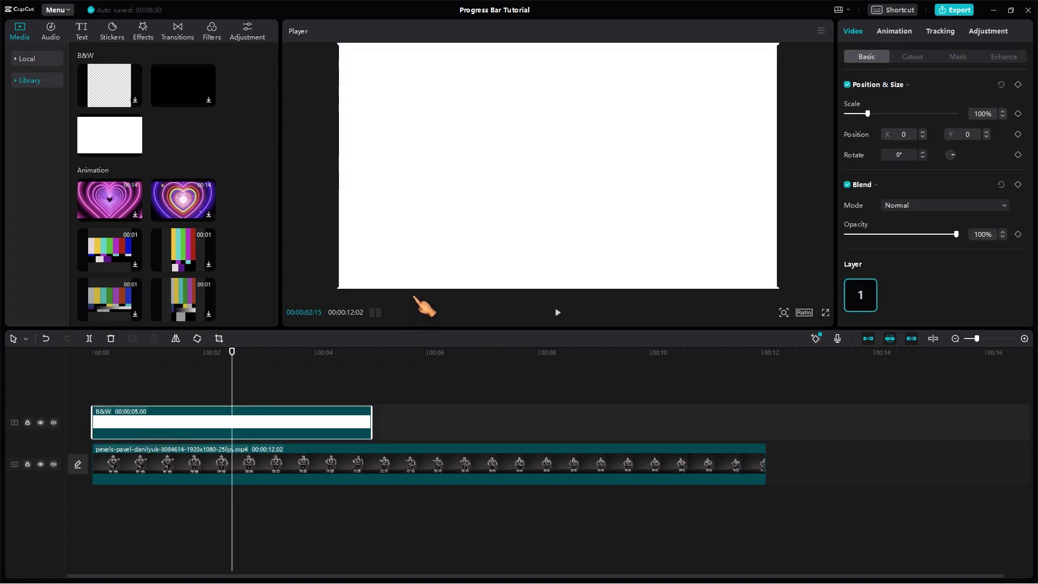
- Push the white clip to the bottom-left and squeeze it into a thin line, then return to the start
drag(498, 125, 488, 290)
drag(760, 239, 332, 300)
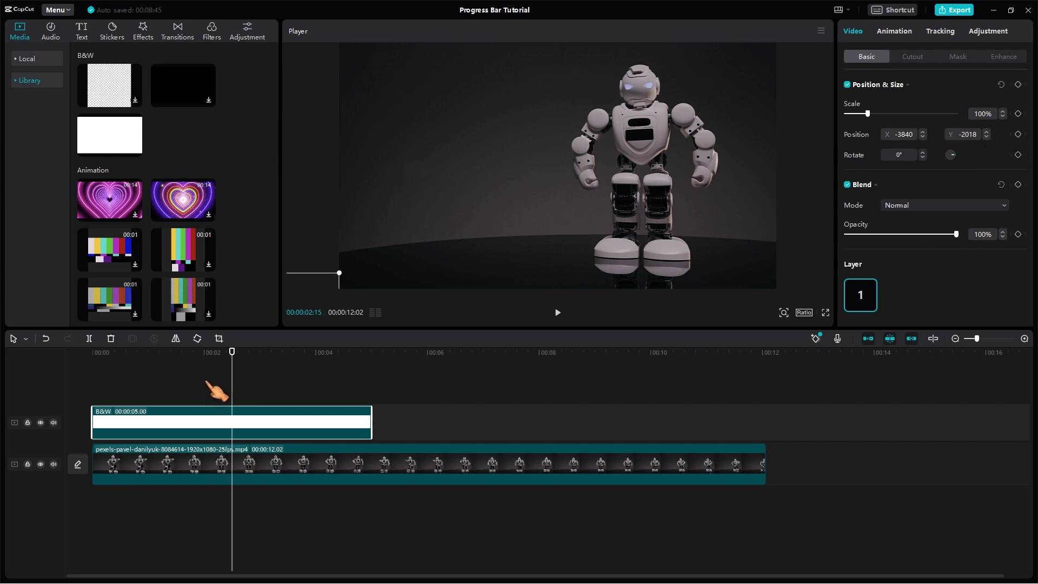
drag(232, 386, 87, 388)
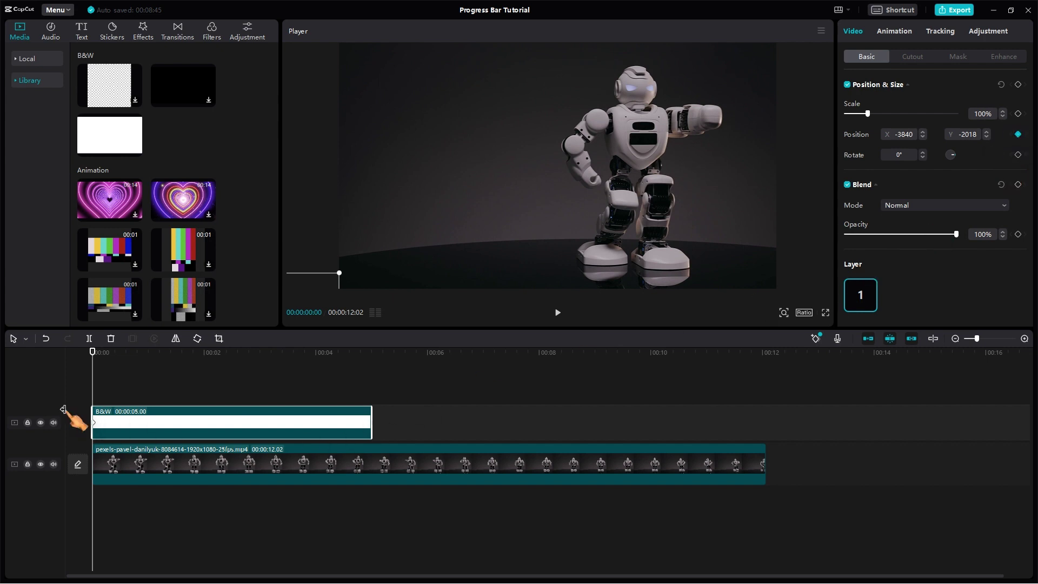
- Keyframe the bar's position to X 0 at 00:00:04:29 so it grows across the bottom, then play to check
drag(92, 391, 373, 411)
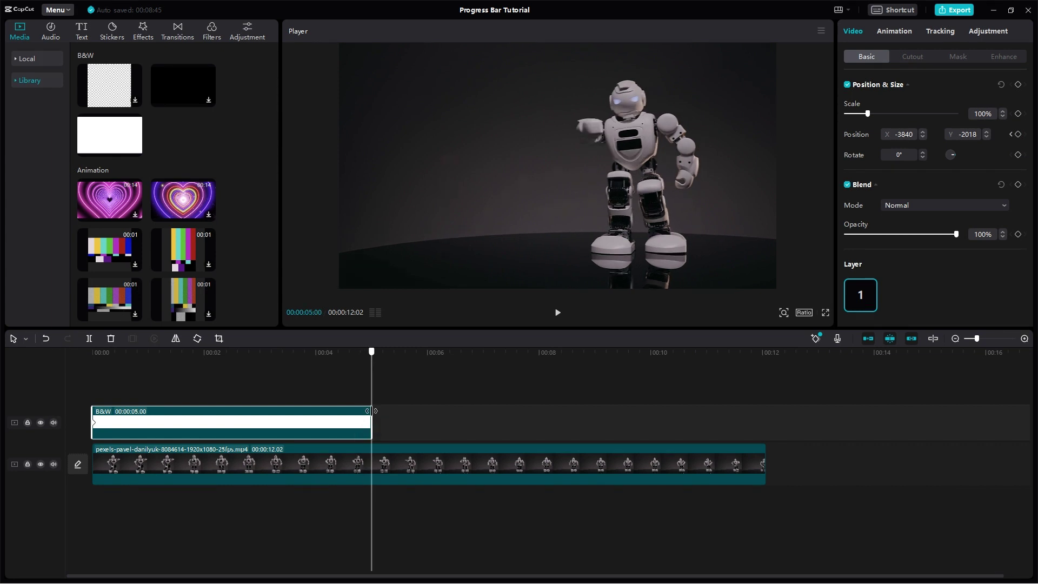
key(Left)
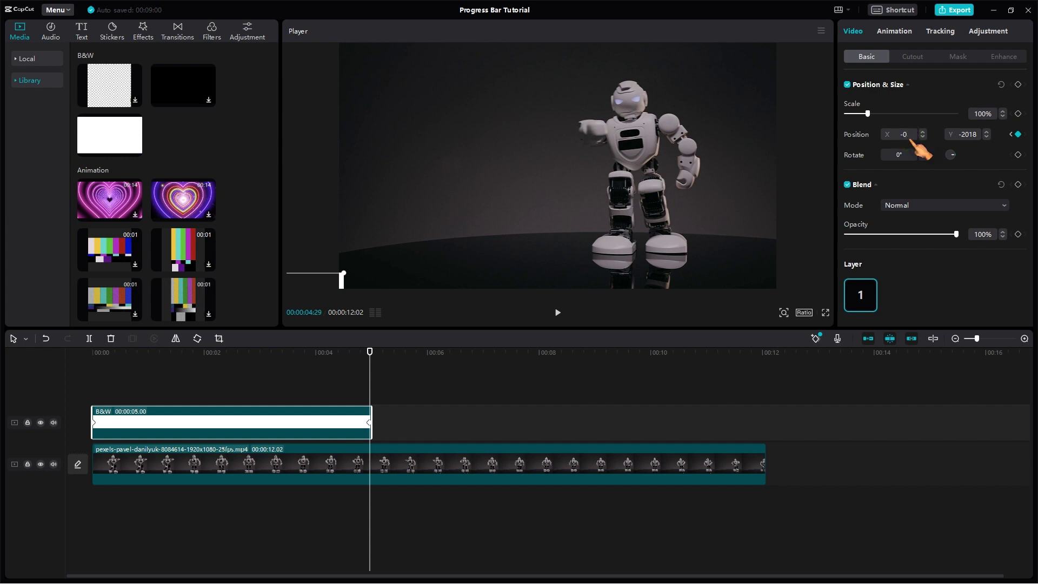
key(Return)
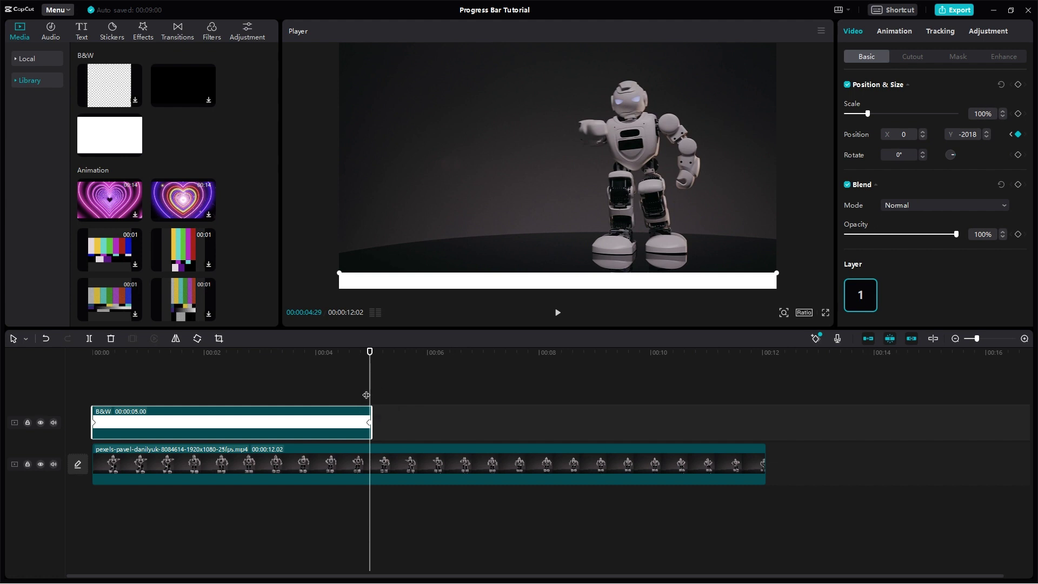
drag(367, 394, 75, 384)
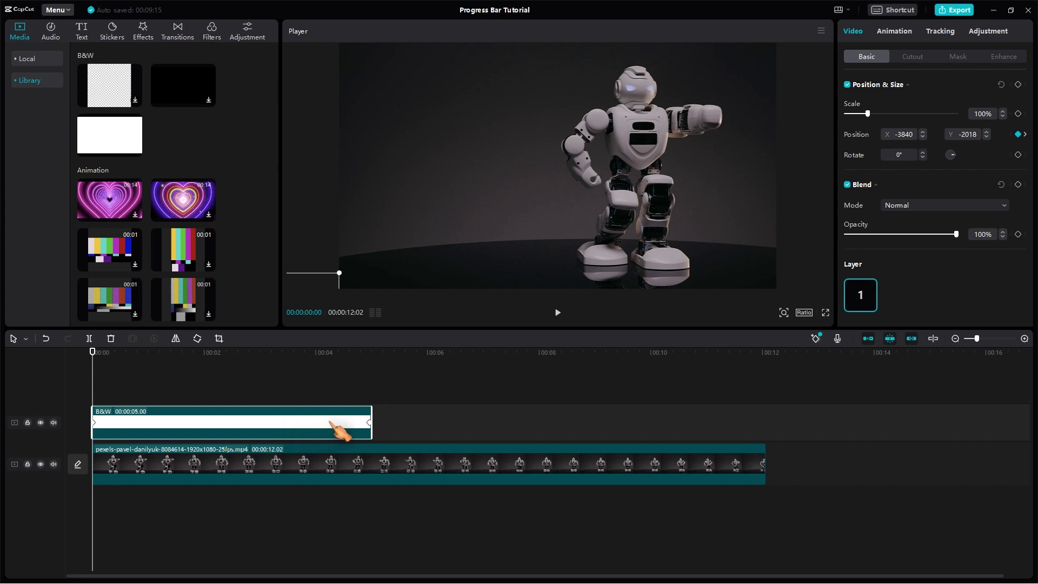
key(space)
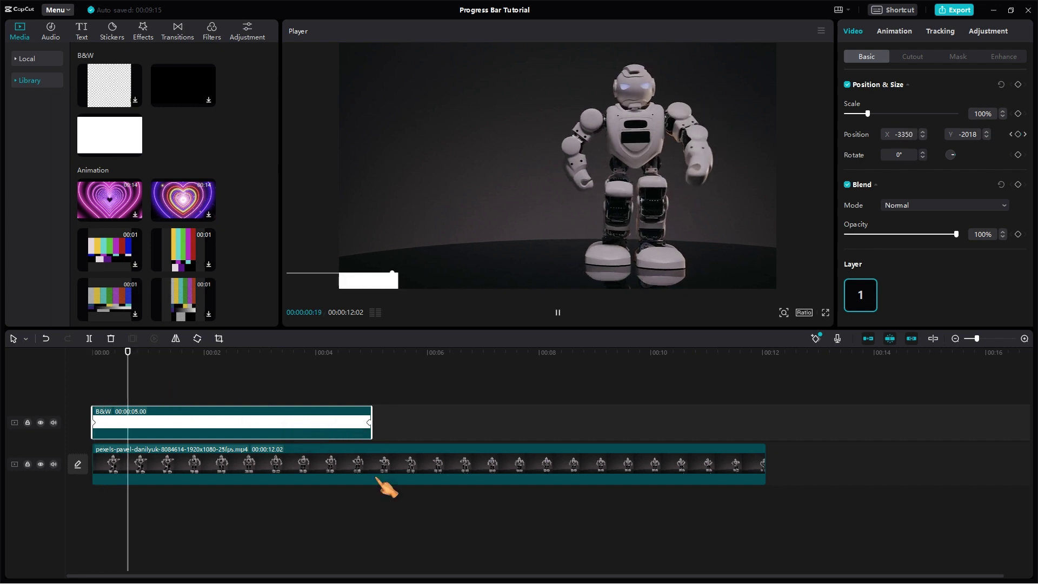
click(394, 538)
- Replay the bar animation from the start to review it
click(386, 535)
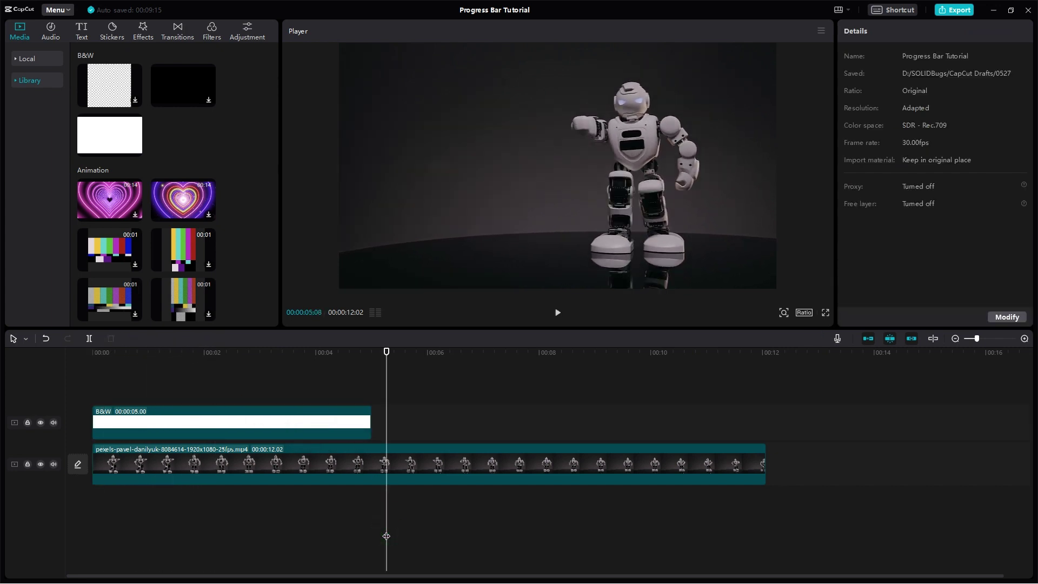
drag(389, 399, 89, 407)
key(space)
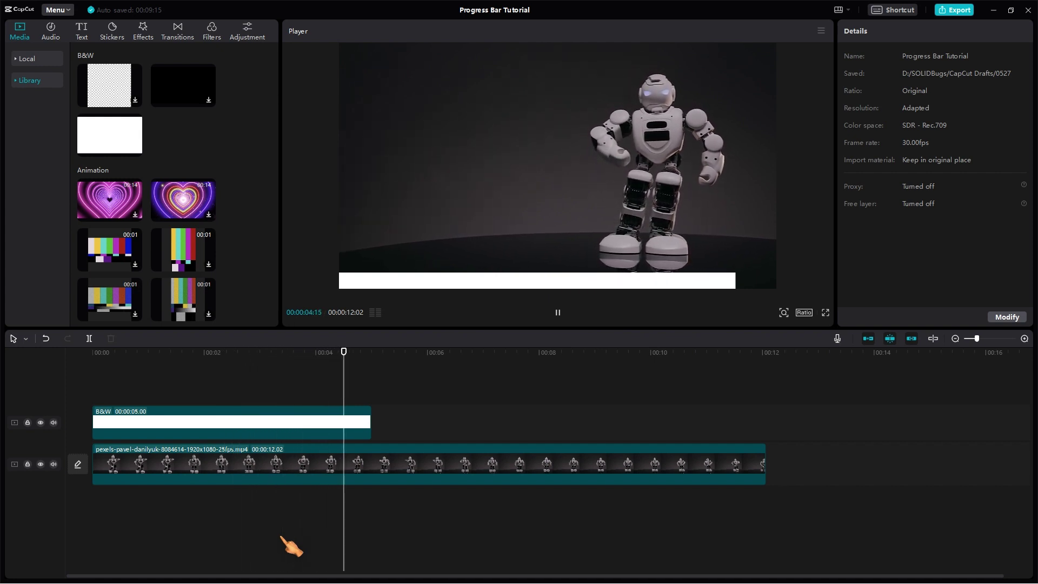
key(space)
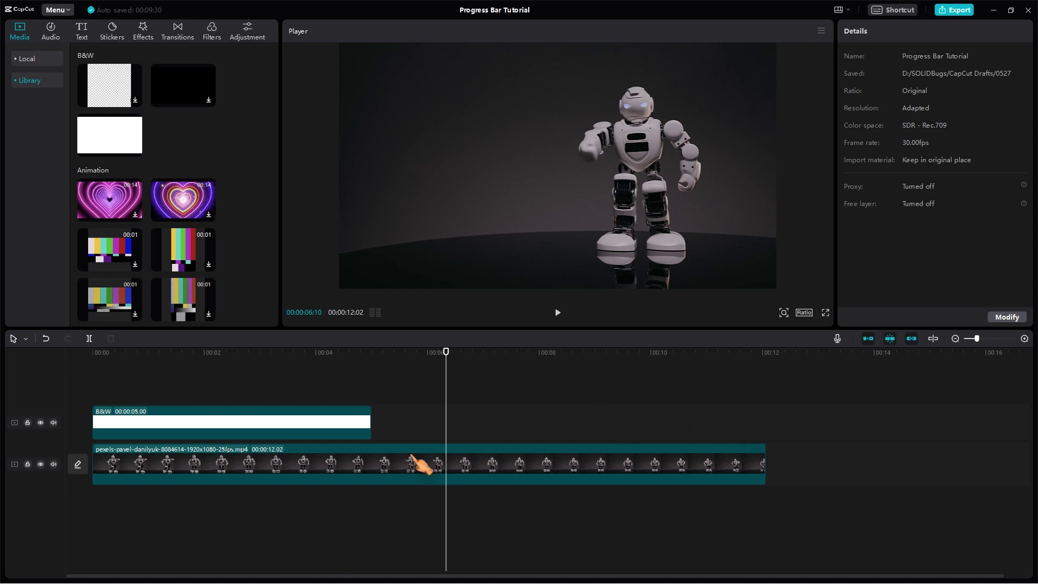
- Stretch the white bar clip to 00:00:12:02 and move its last keyframe to the clip's end
click(360, 416)
drag(372, 412, 764, 417)
drag(370, 422, 781, 439)
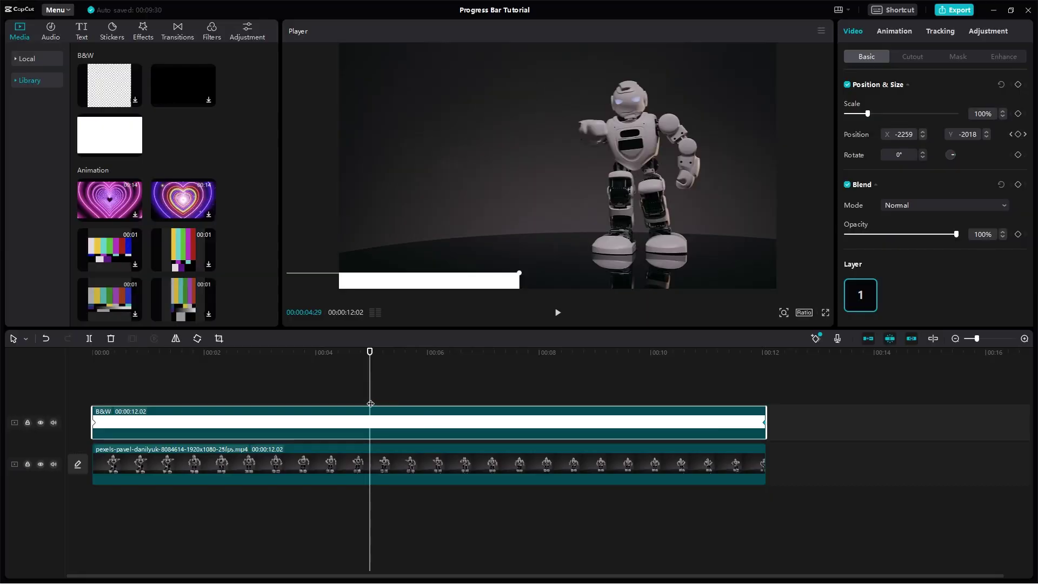
key(space)
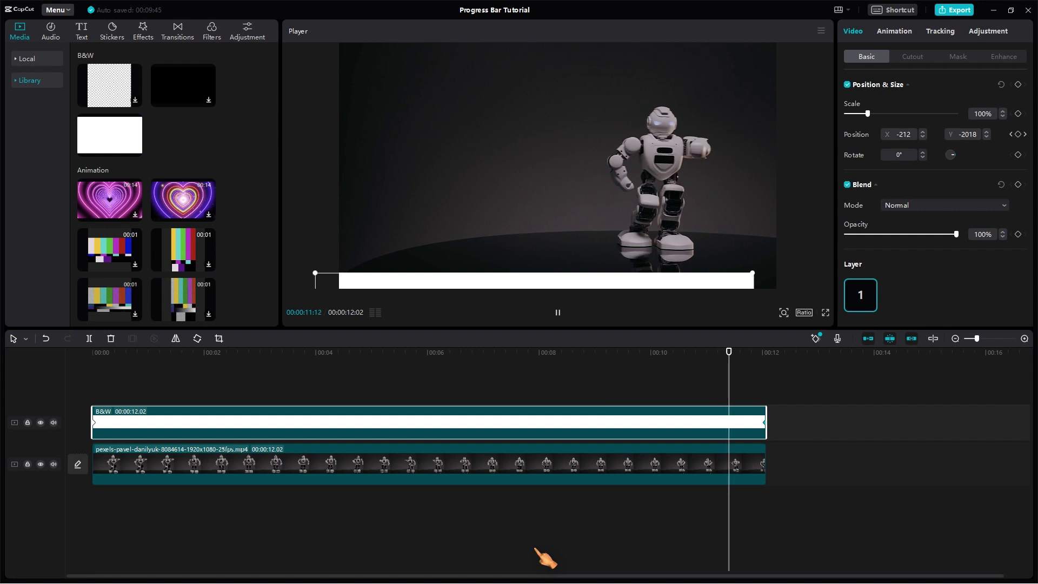
key(space)
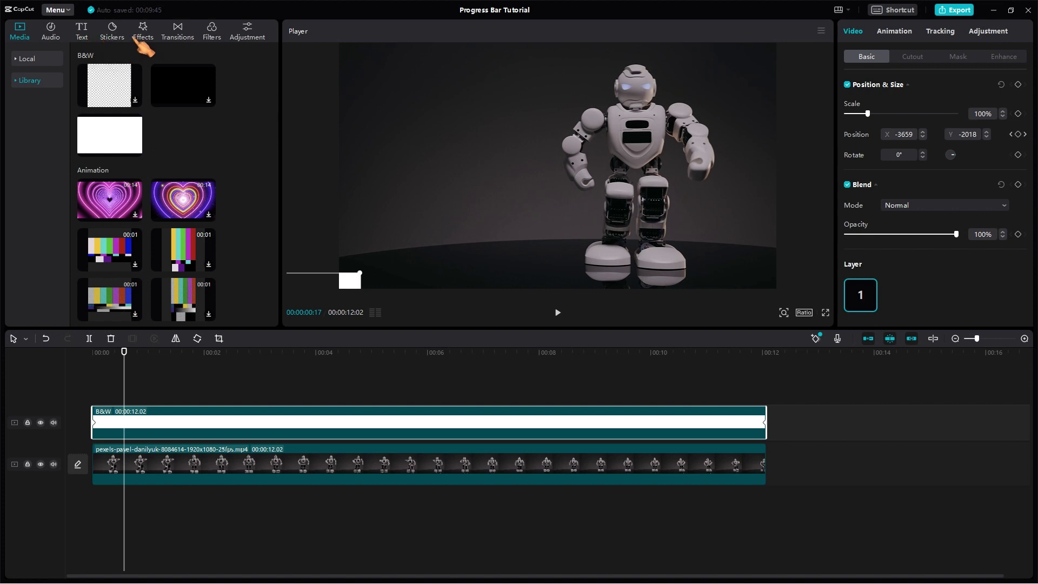
- Apply the Nightclub Colorful video effect to the progress-bar clip
click(144, 32)
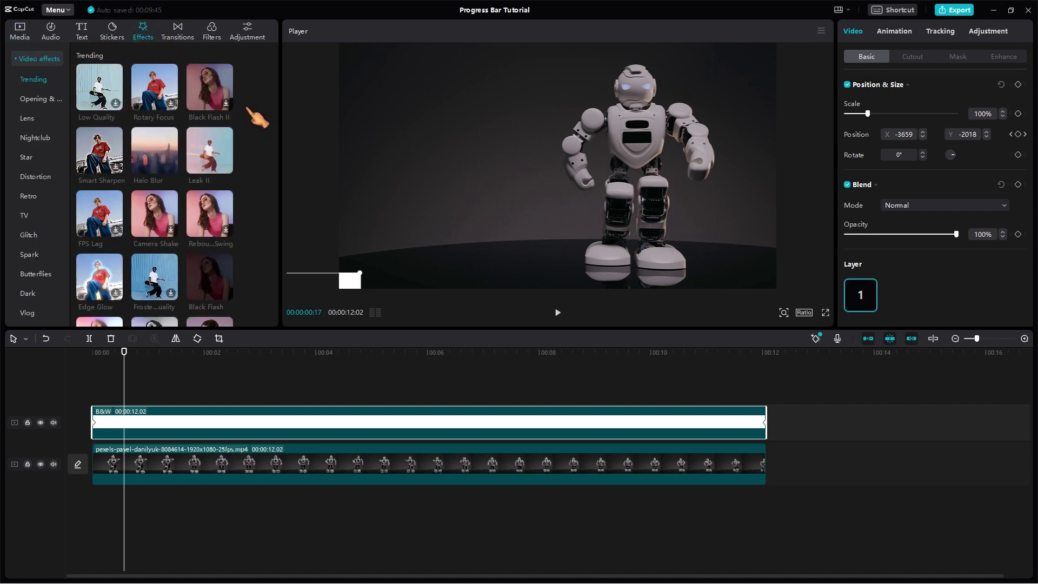
scroll(250, 115, down, 3)
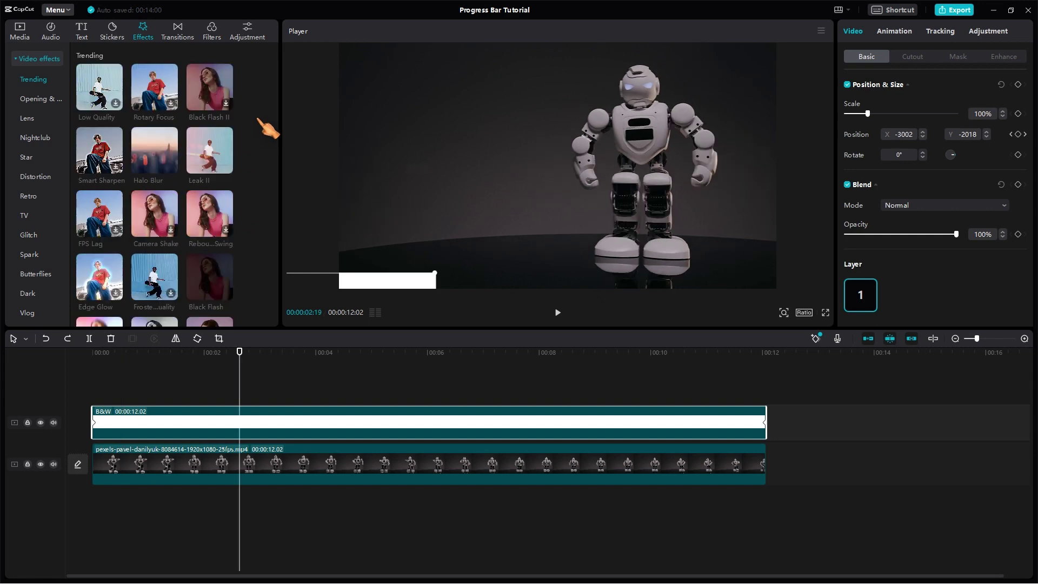
scroll(258, 119, down, 6)
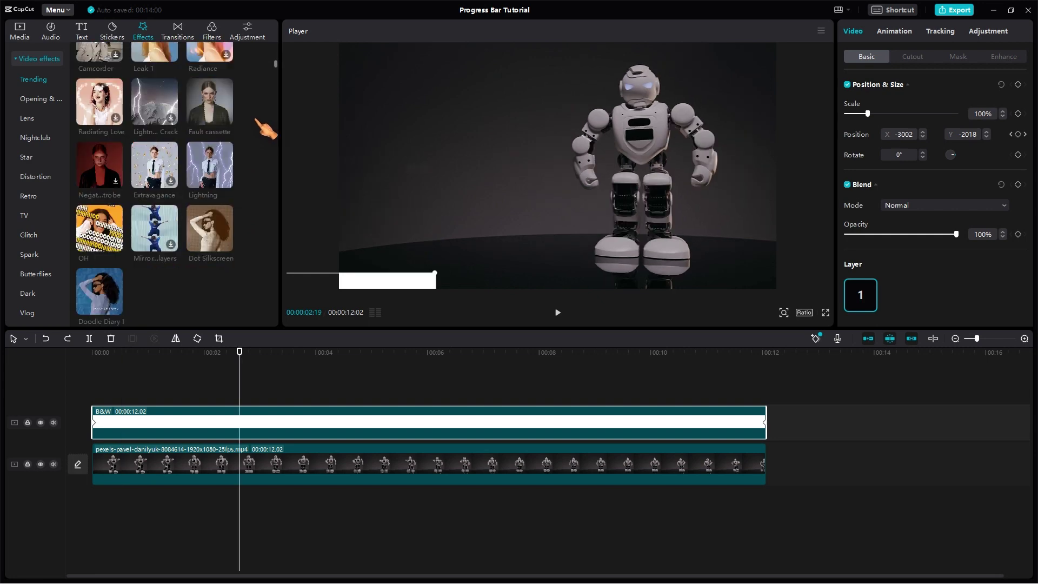
scroll(265, 135, down, 6)
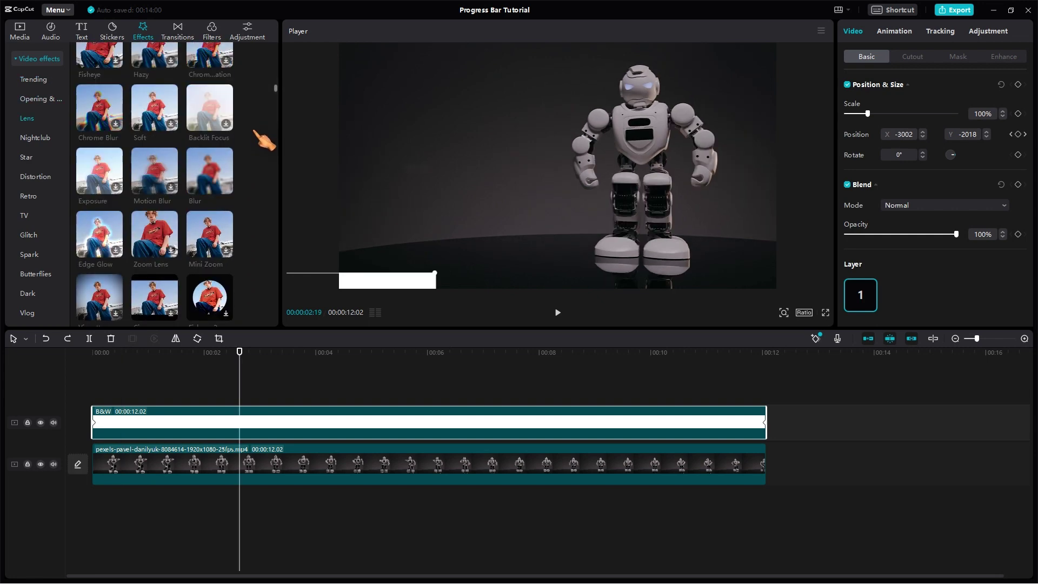
scroll(254, 134, down, 5)
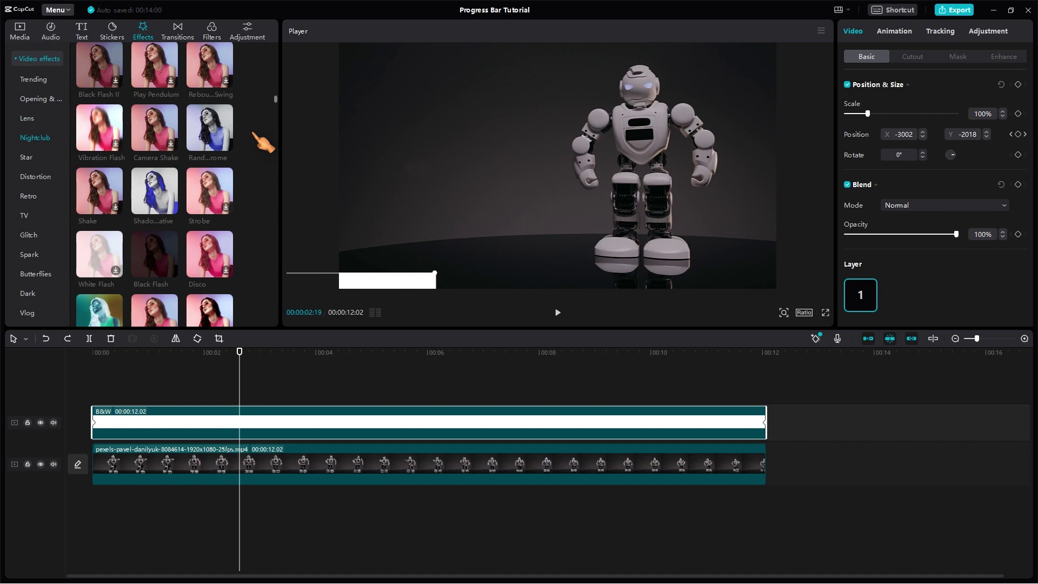
scroll(264, 152, down, 3)
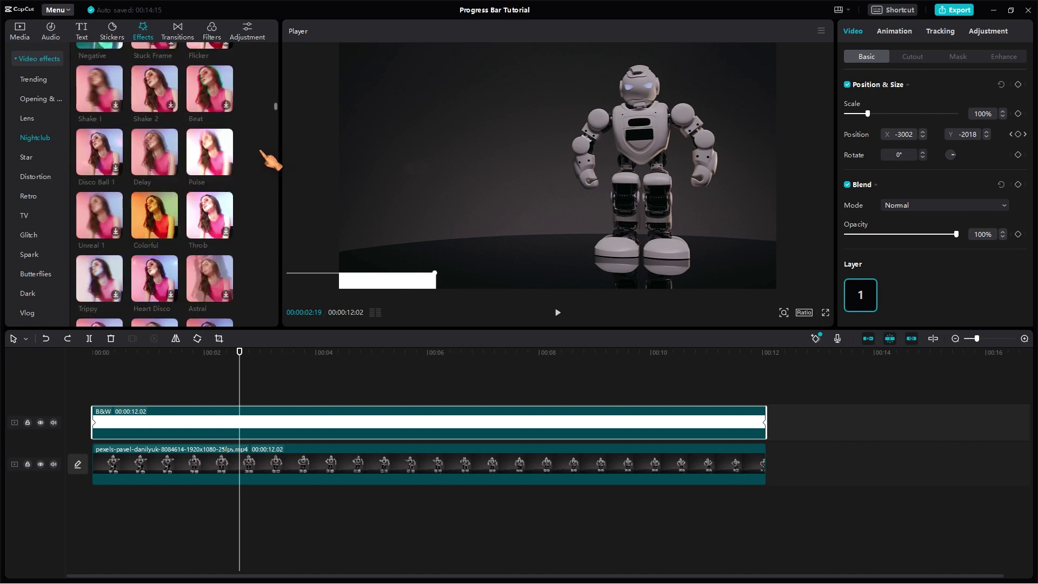
drag(154, 216, 146, 417)
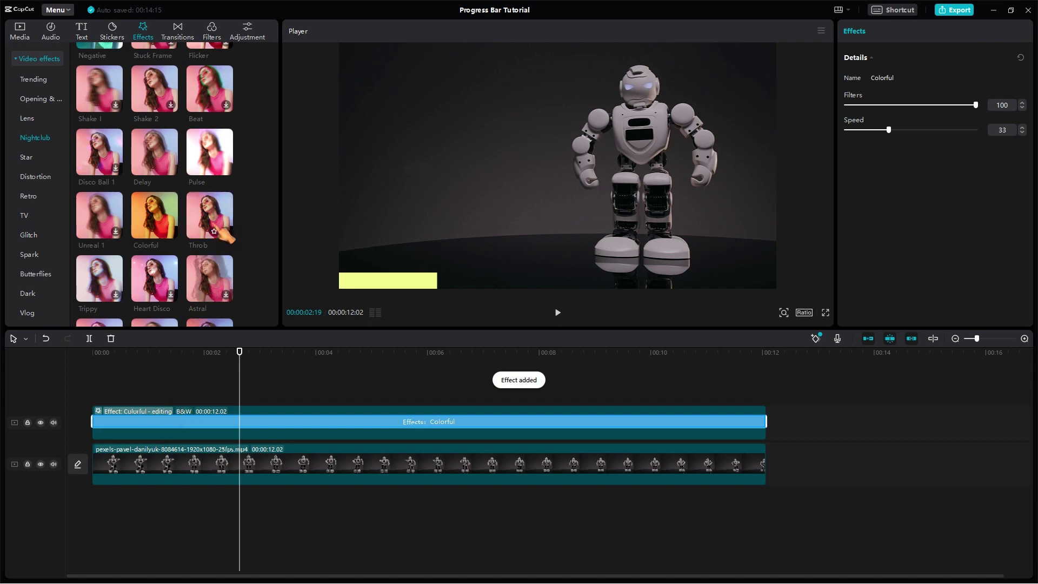
- Add the Pulse effect to the progress-bar clip and play from 0 to preview the pink tint
mouse_move(219, 170)
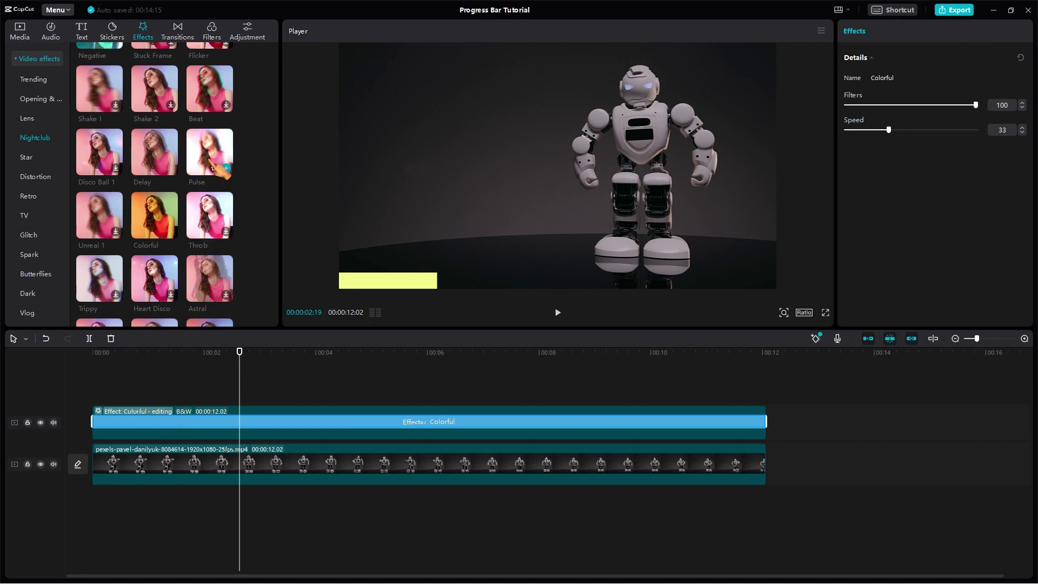
drag(219, 171, 193, 418)
drag(240, 383, 99, 388)
key(space)
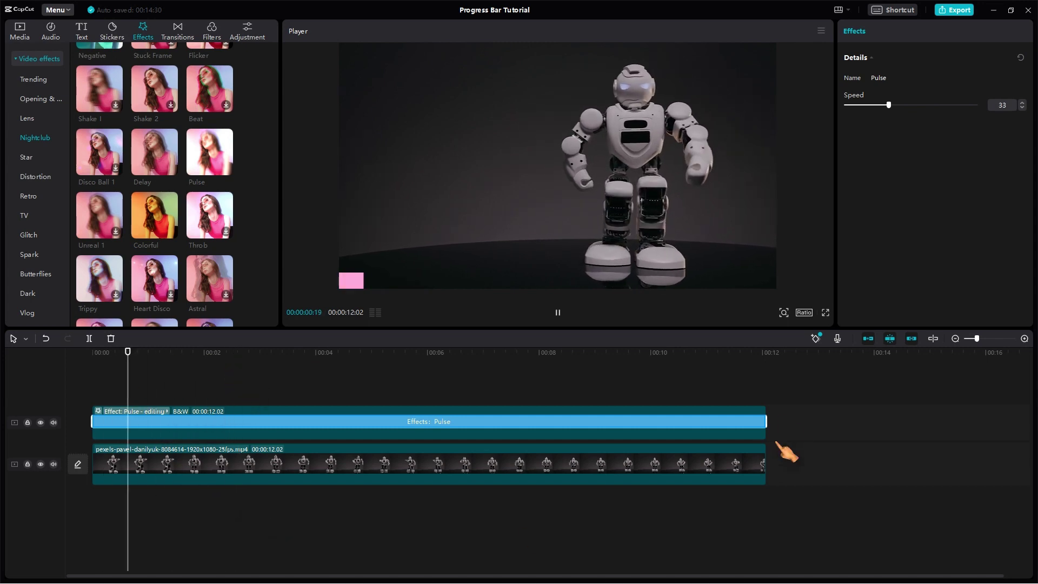
click(825, 313)
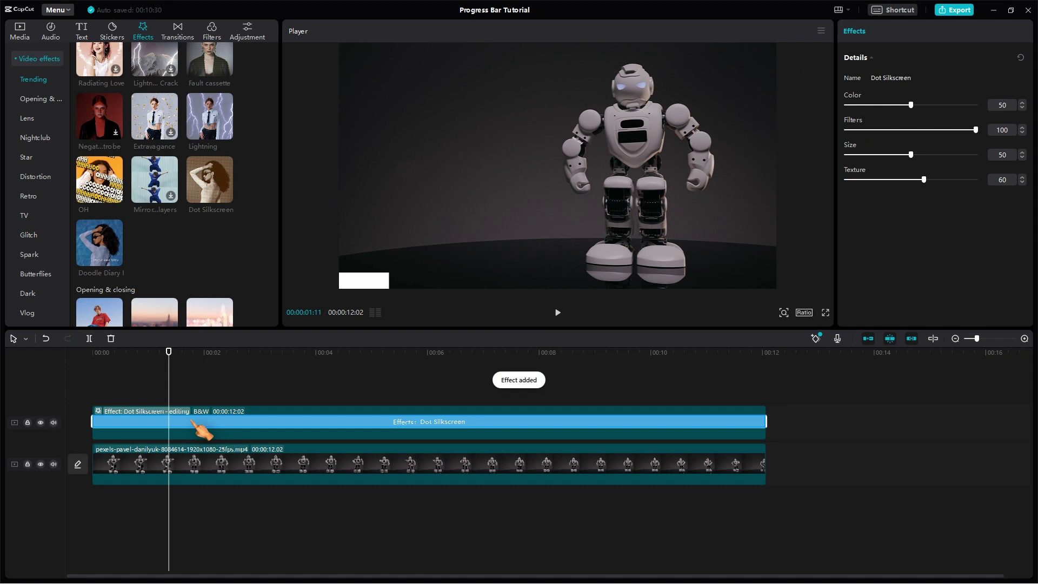
key(space)
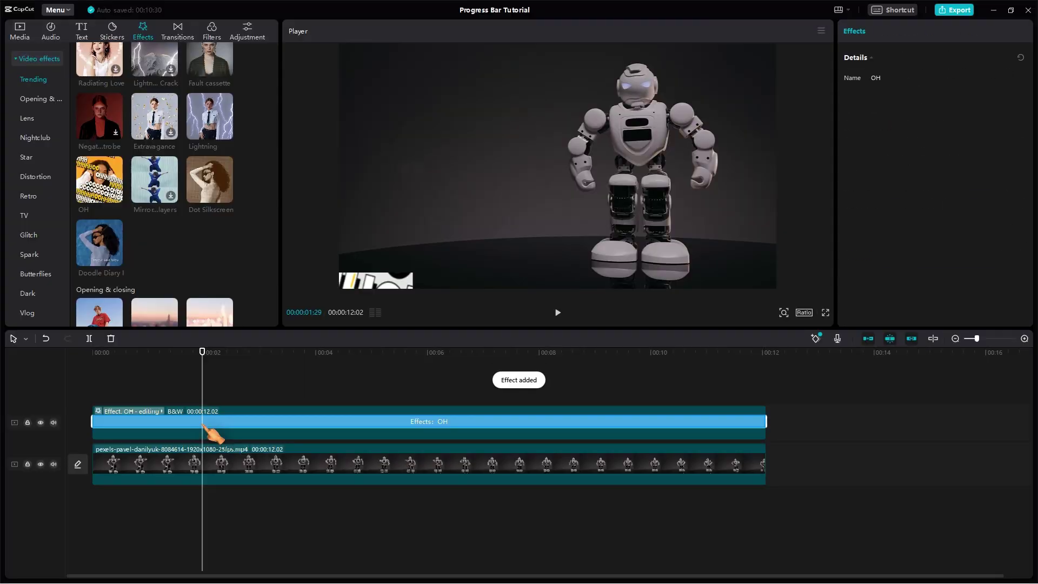
key(space)
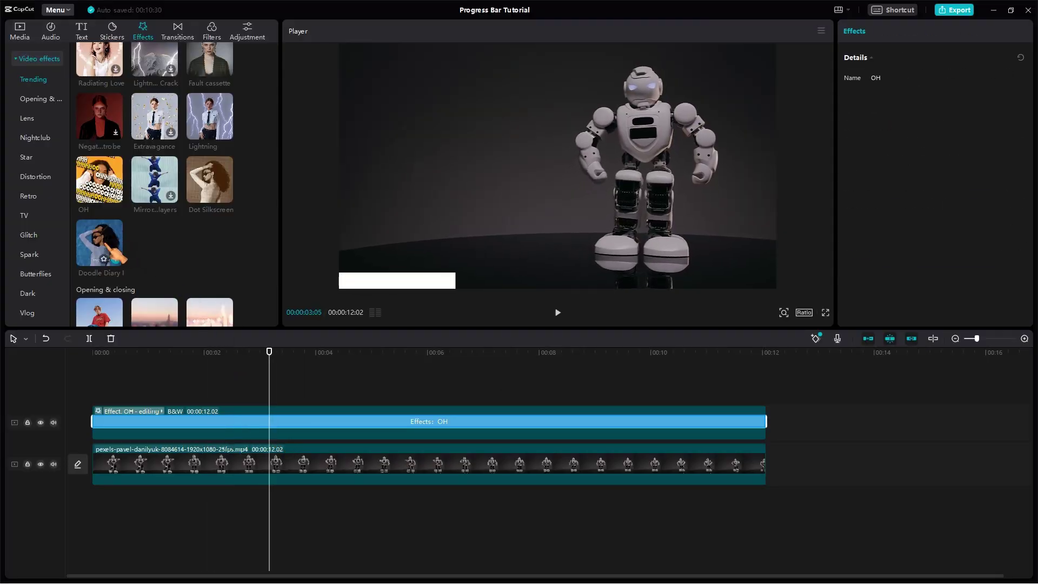
- Put the Nightclub Pulse effect back on the bar clip and play the colour-changing bar
scroll(174, 259, down, 3)
drag(162, 245, 242, 422)
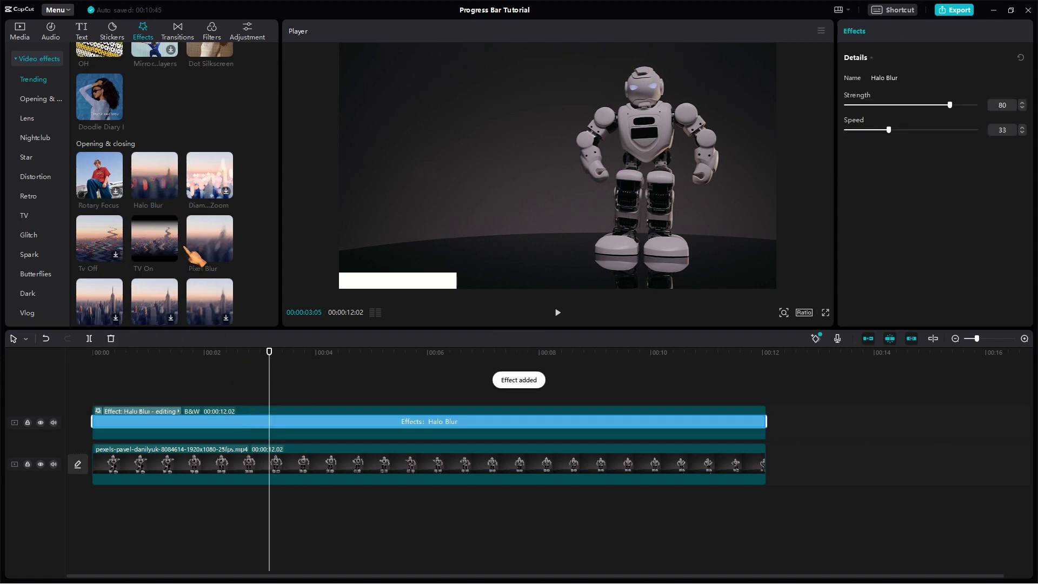
scroll(185, 248, down, 4)
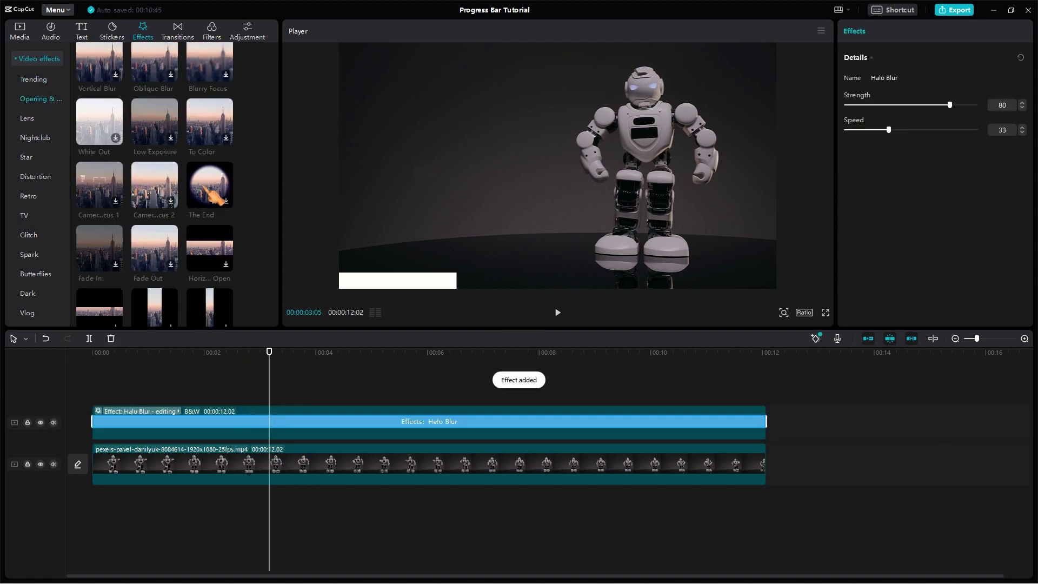
scroll(195, 237, down, 3)
scroll(193, 237, down, 5)
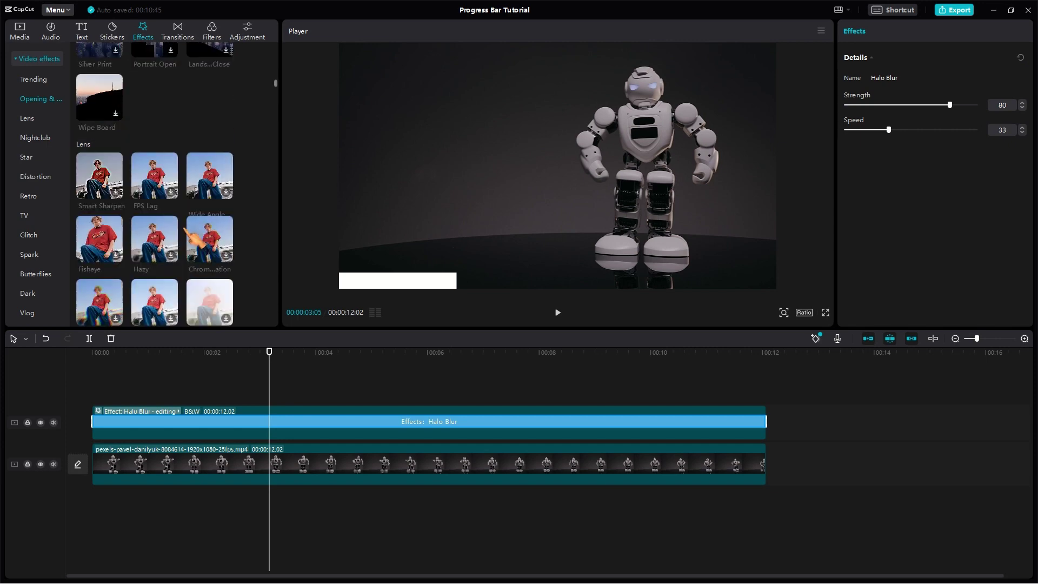
scroll(193, 238, down, 3)
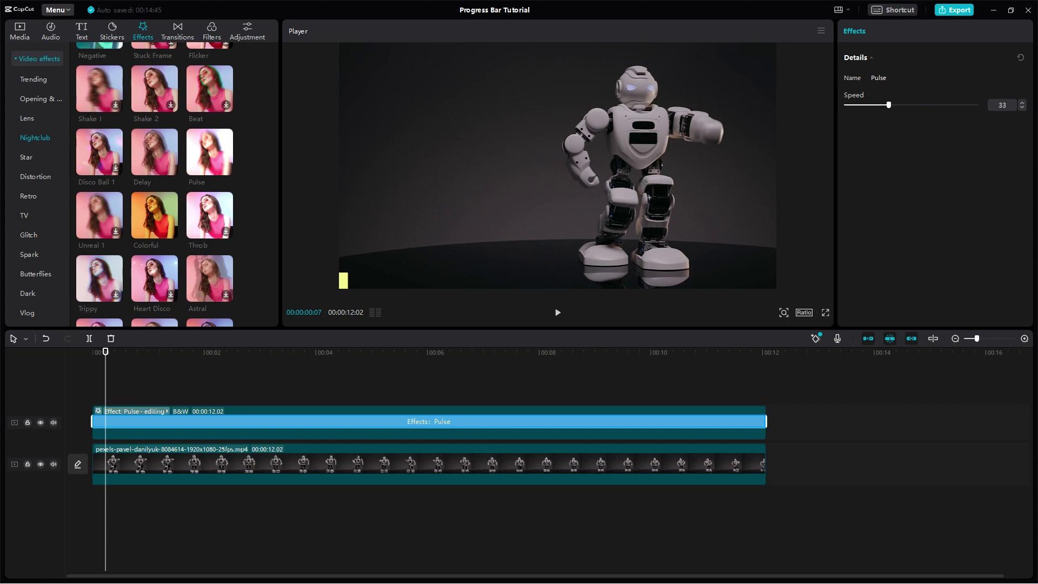
click(558, 316)
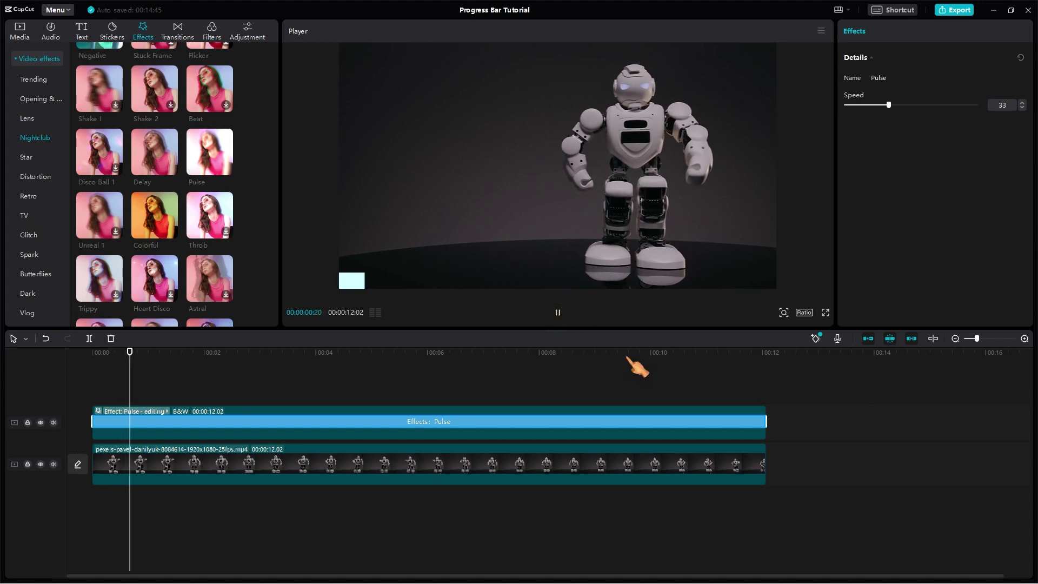